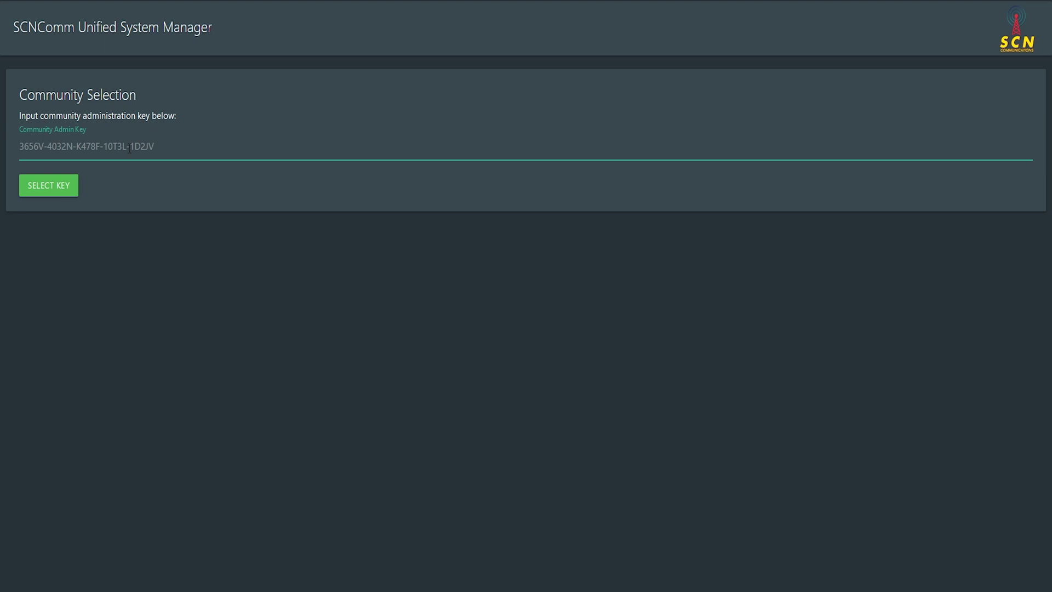
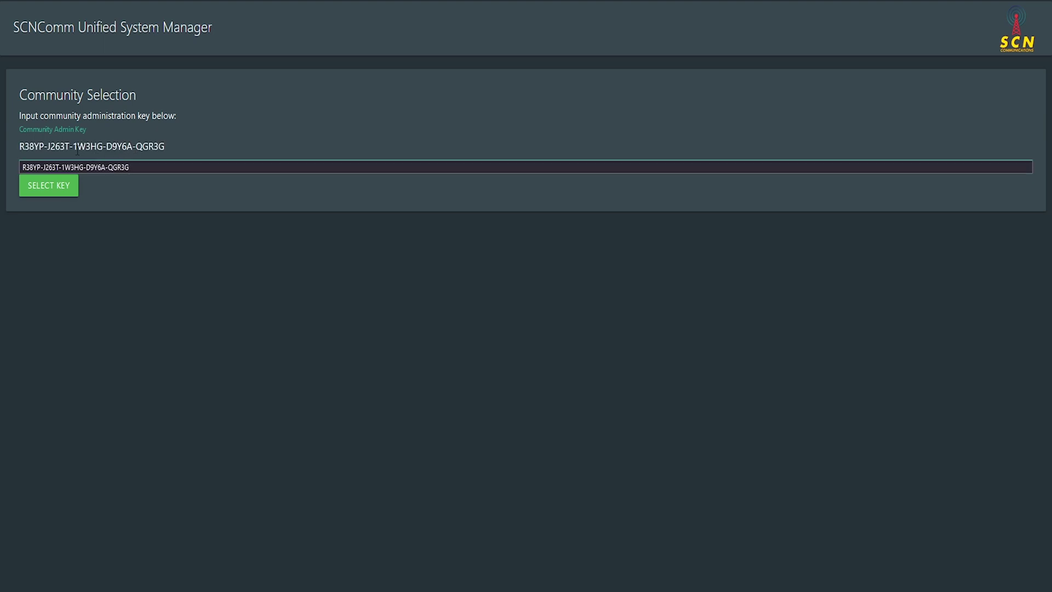
Step: Paste the community administration key and load the SCN-TYDMO system management dashboard
click(64, 189)
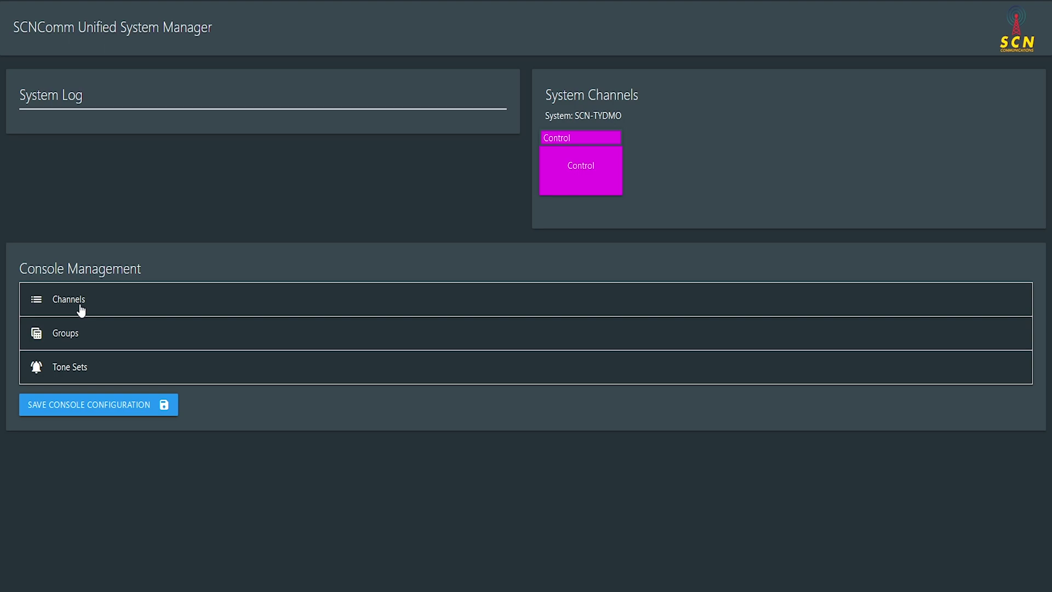
Step: List the LAW, FIRE, INTEROP and OTHER channel groups and review the LAW group's name
click(68, 335)
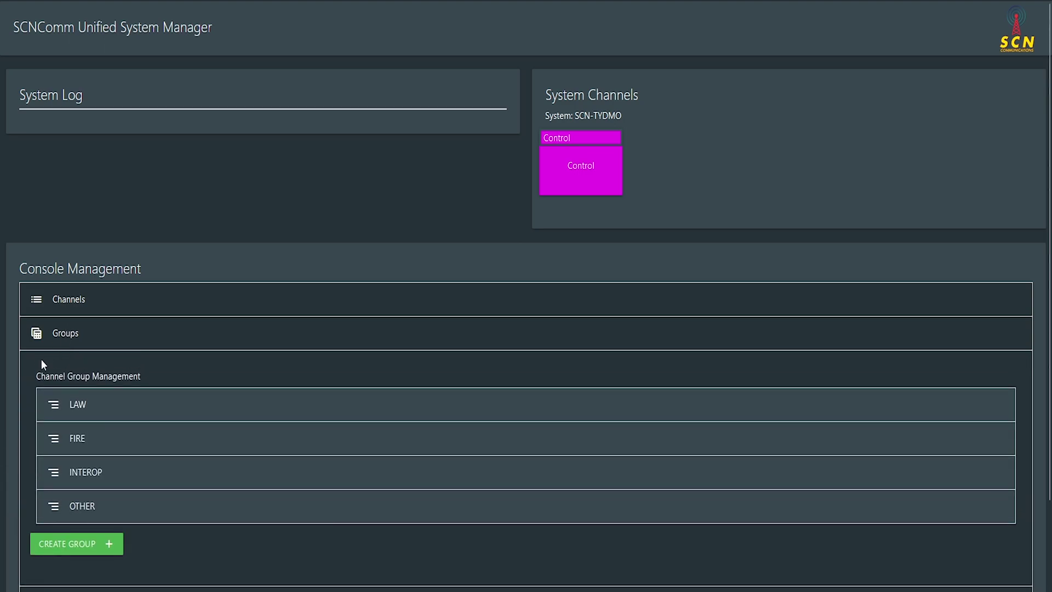
scroll(109, 397, down, 1)
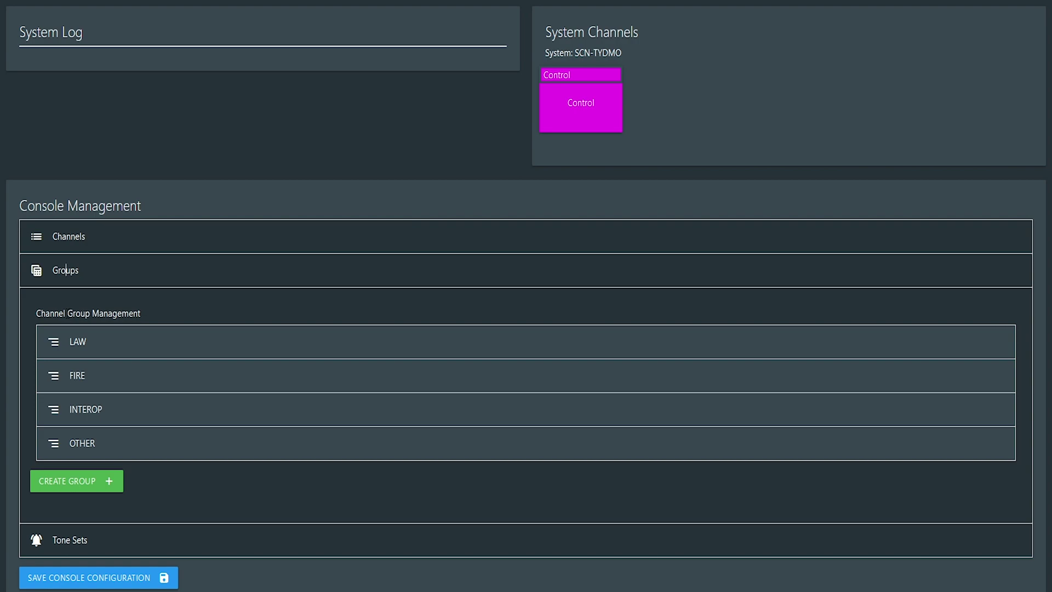
click(85, 345)
scroll(123, 370, down, 1)
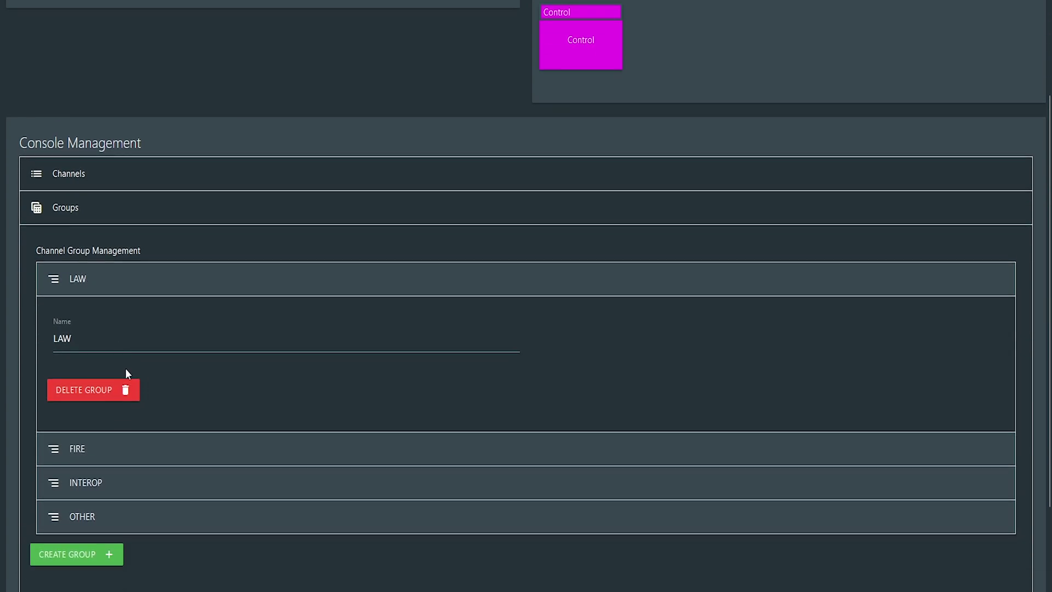
scroll(107, 395, down, 2)
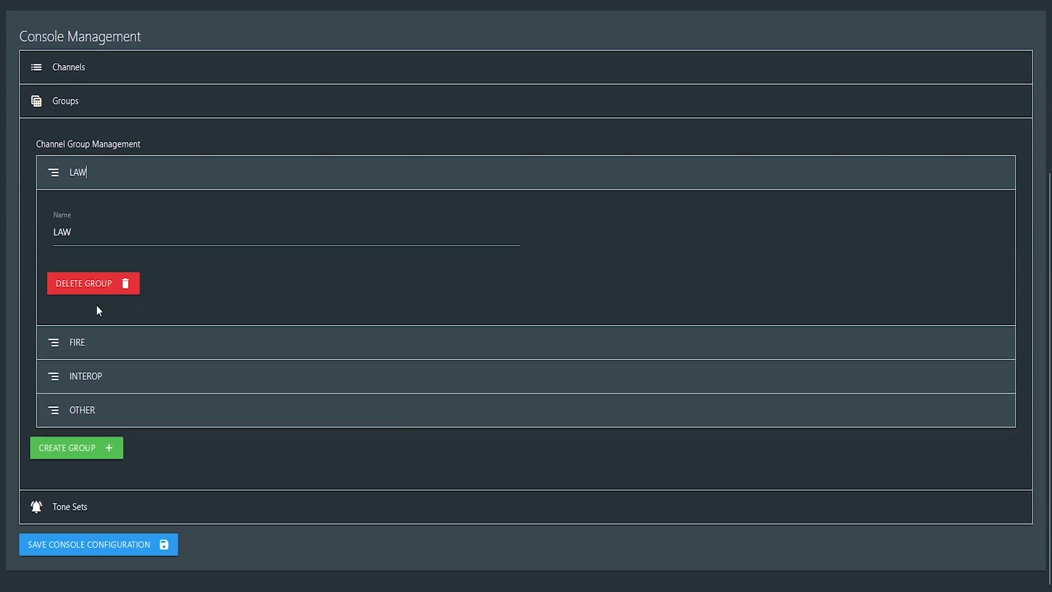
click(94, 182)
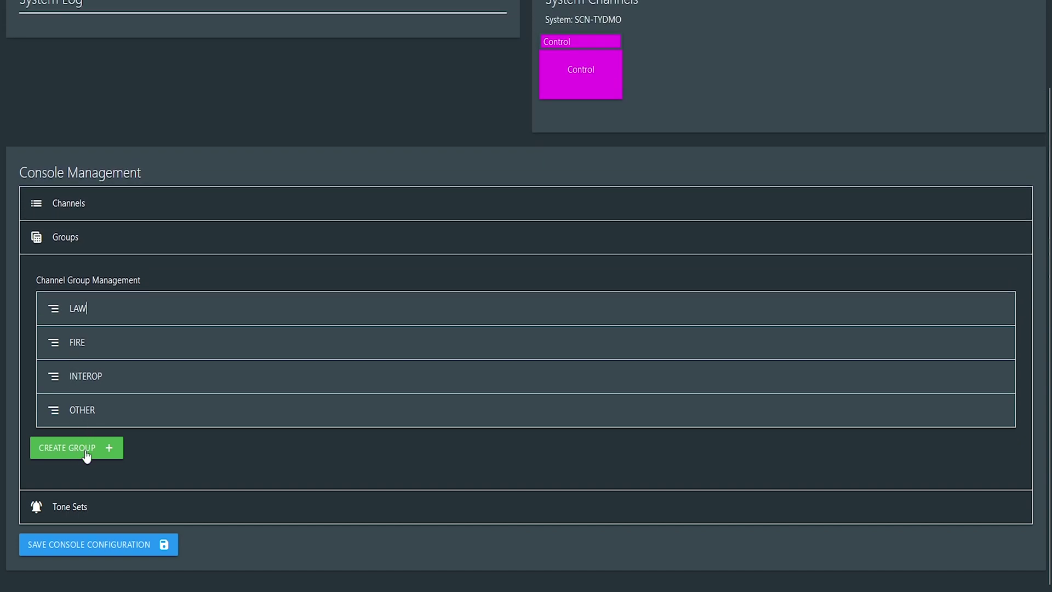
Step: Collapse Groups, list the console channels, and open LAW DISPATCH (talkgroup 11, group LAW)
click(102, 248)
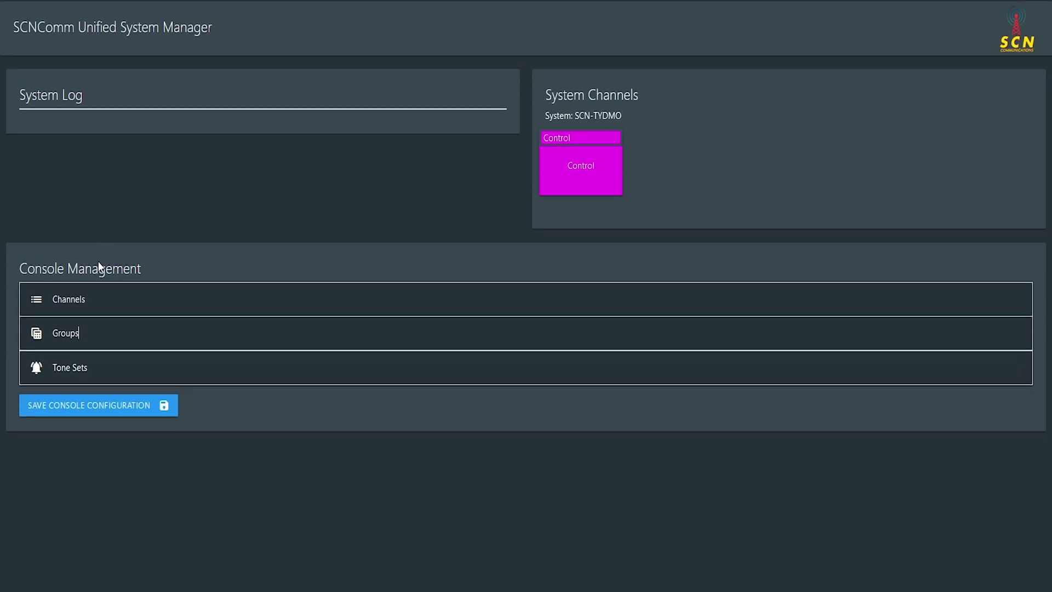
click(97, 297)
scroll(207, 367, down, 5)
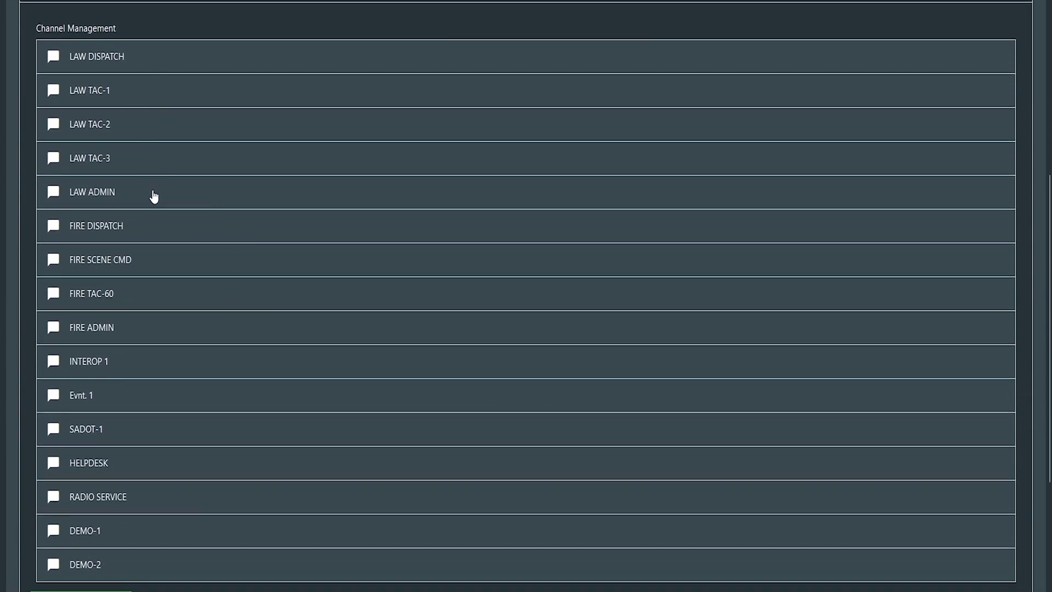
scroll(165, 201, down, 3)
scroll(178, 204, up, 3)
scroll(179, 207, up, 2)
scroll(176, 207, down, 3)
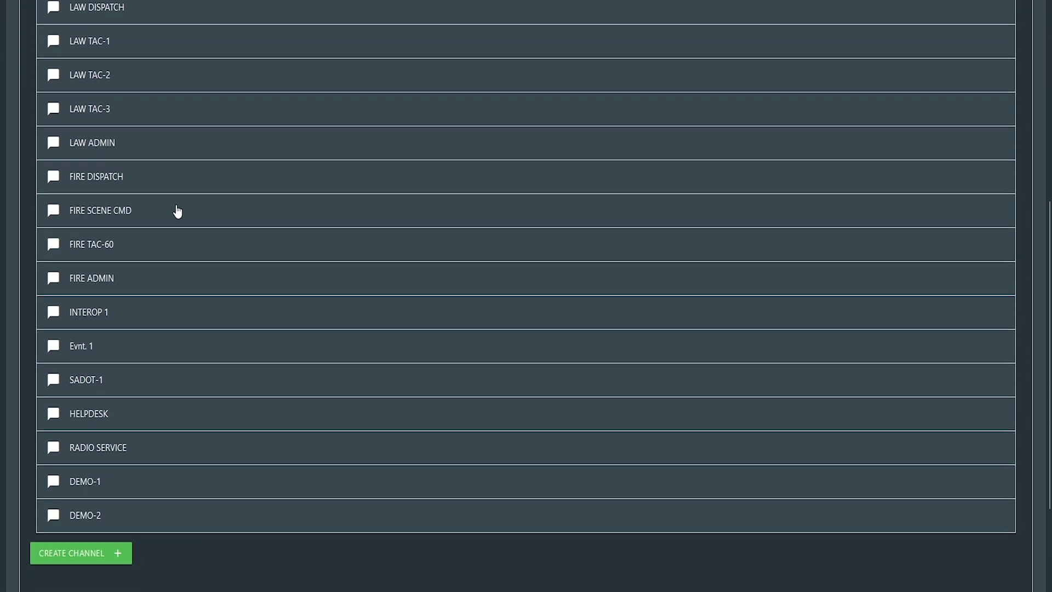
scroll(176, 206, up, 1)
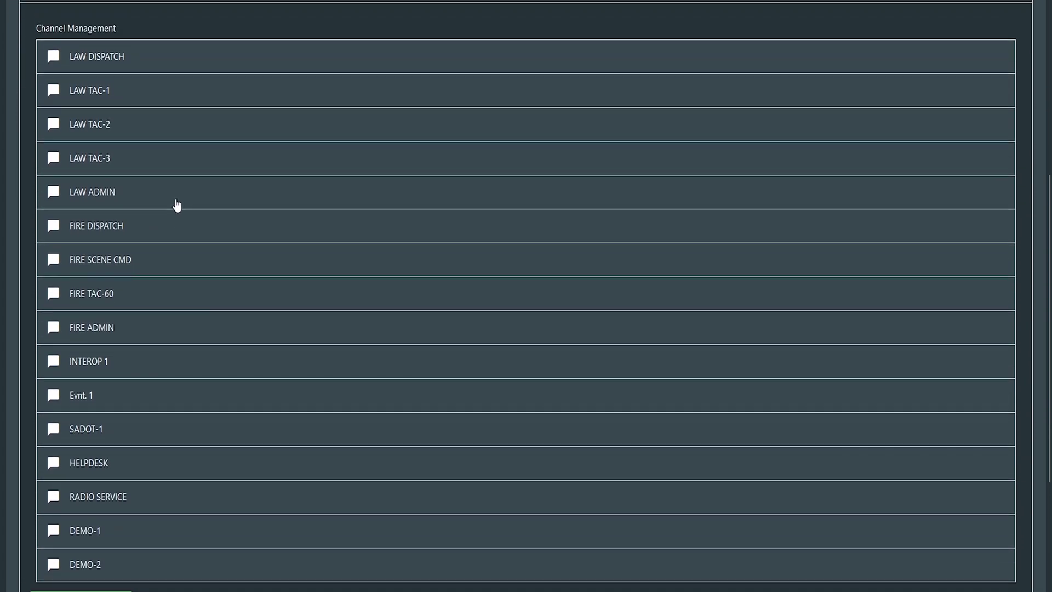
click(91, 65)
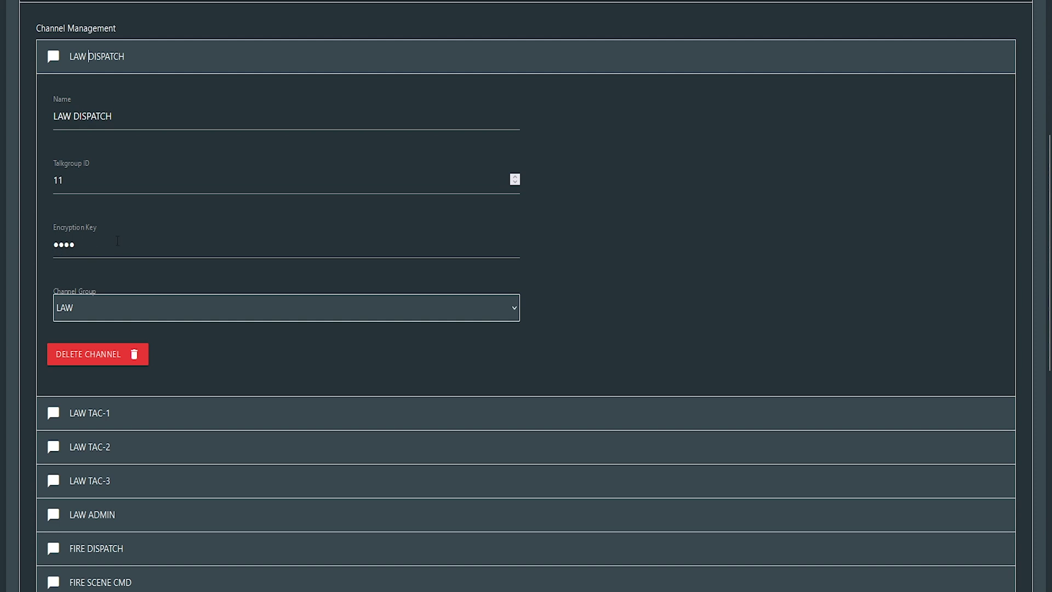
Step: Clear LAW DISPATCH's encryption key, keep its channel group as LAW, and collapse the channels
double_click(117, 241)
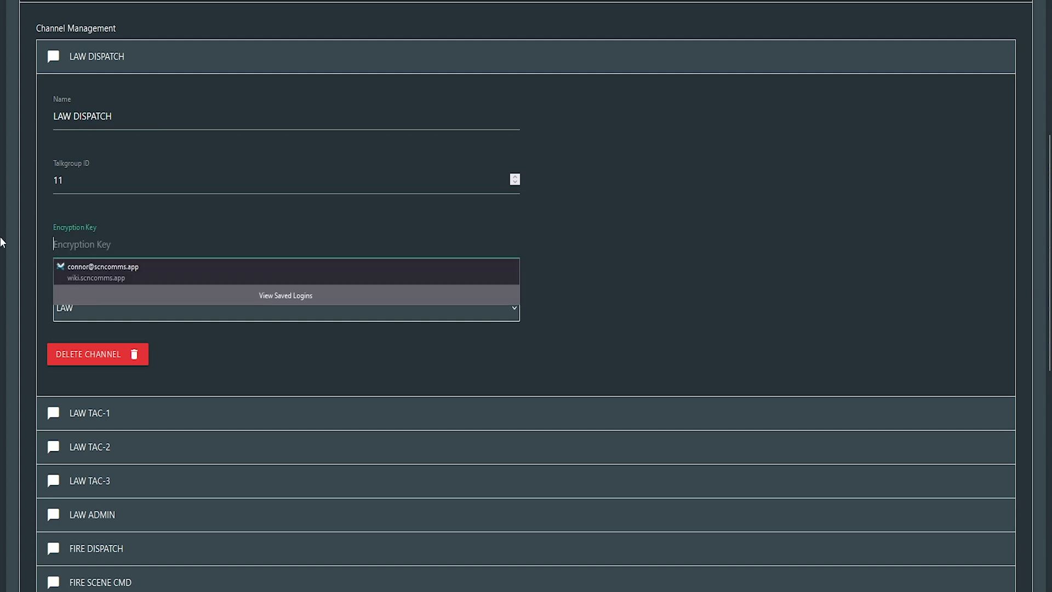
key(Escape)
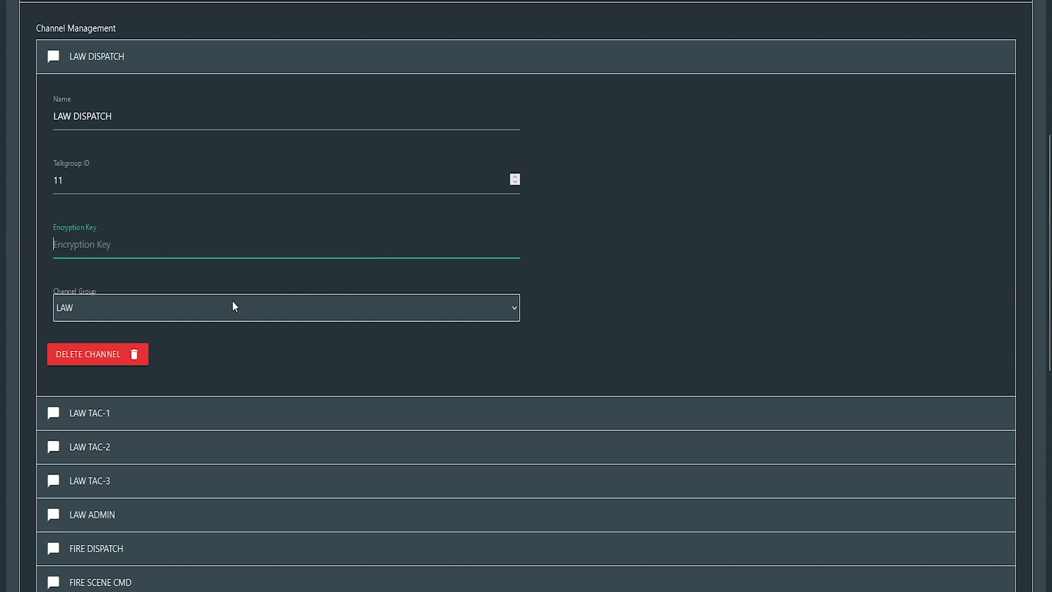
click(232, 305)
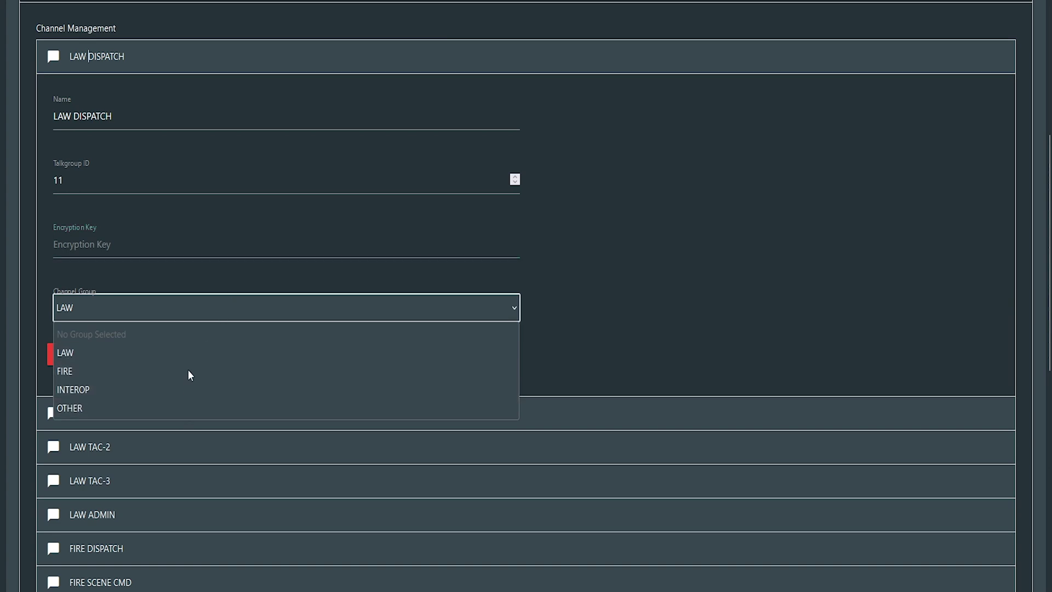
click(339, 359)
scroll(404, 438, down, 5)
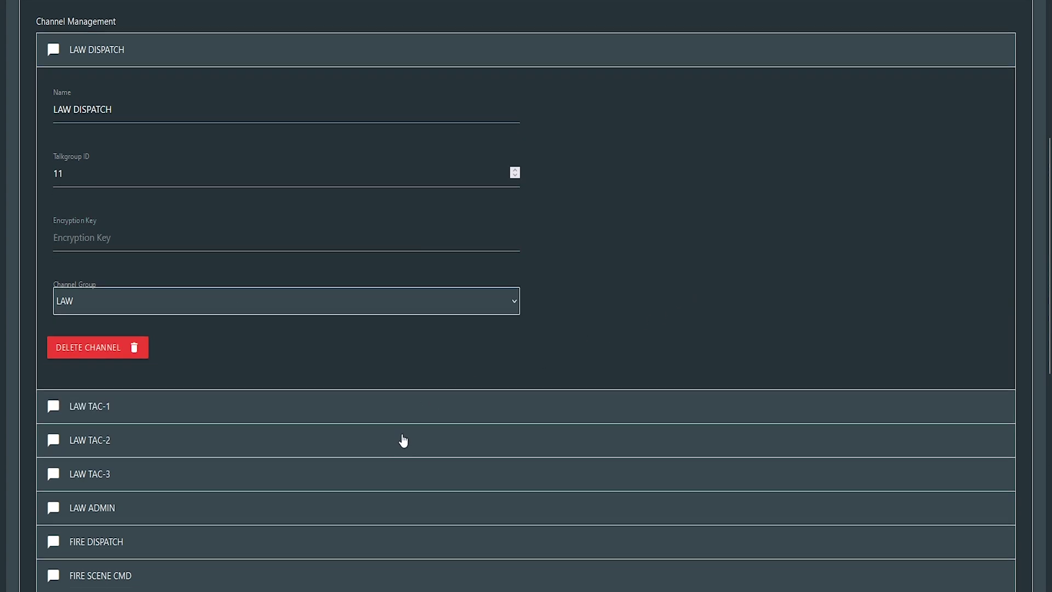
scroll(409, 432, up, 5)
scroll(238, 373, up, 2)
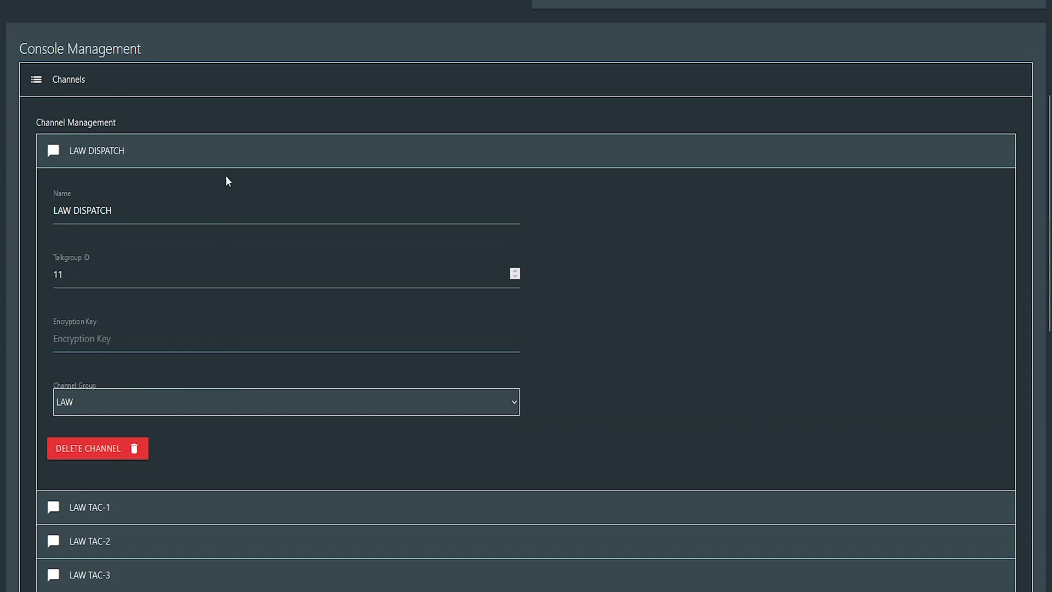
click(232, 165)
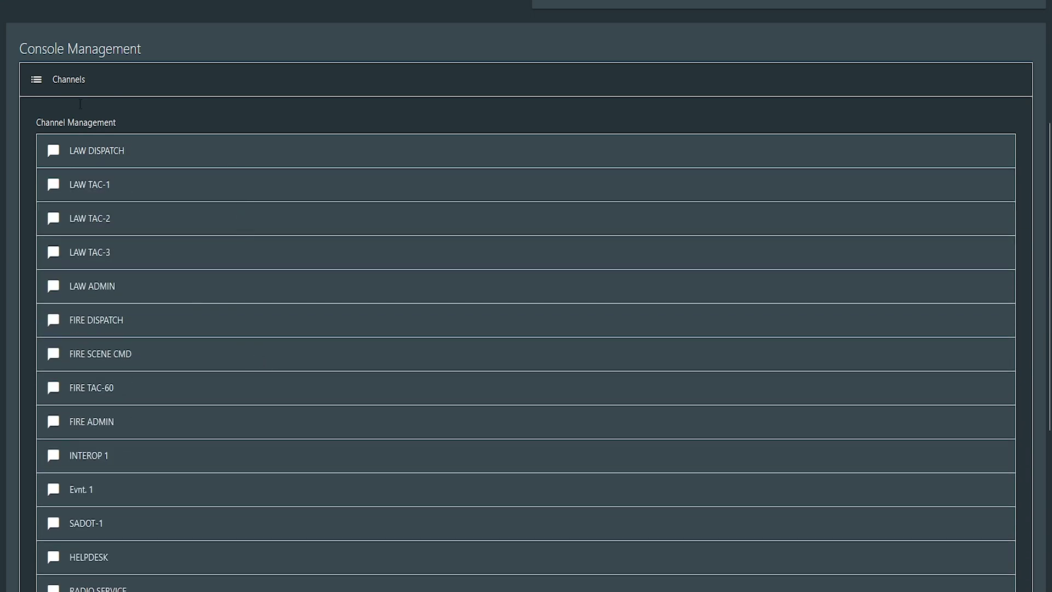
click(96, 87)
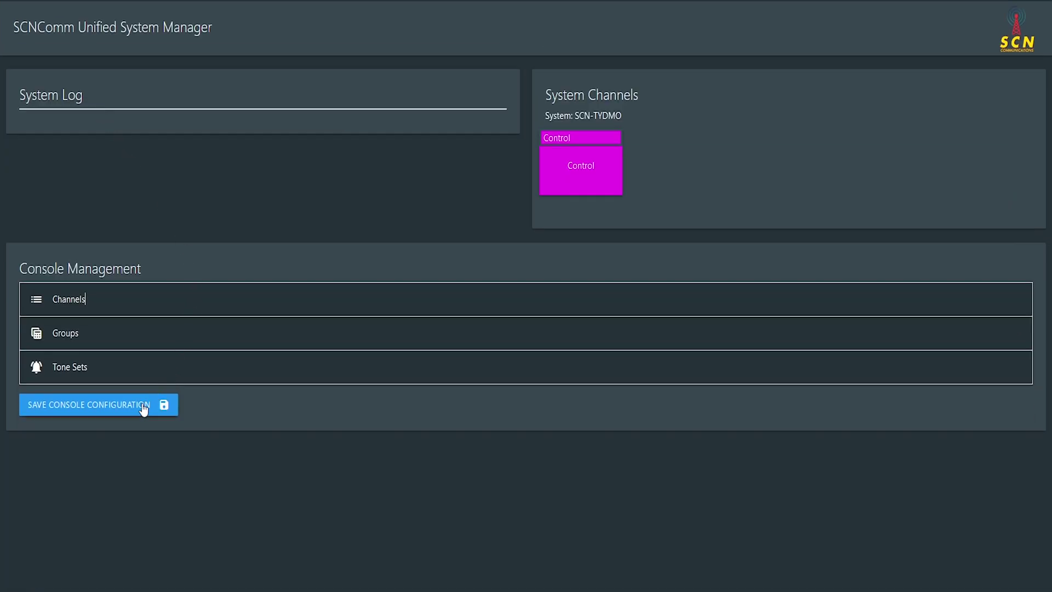
Step: Expand Tone Sets to show the four configured tone sets
click(128, 377)
scroll(162, 376, down, 2)
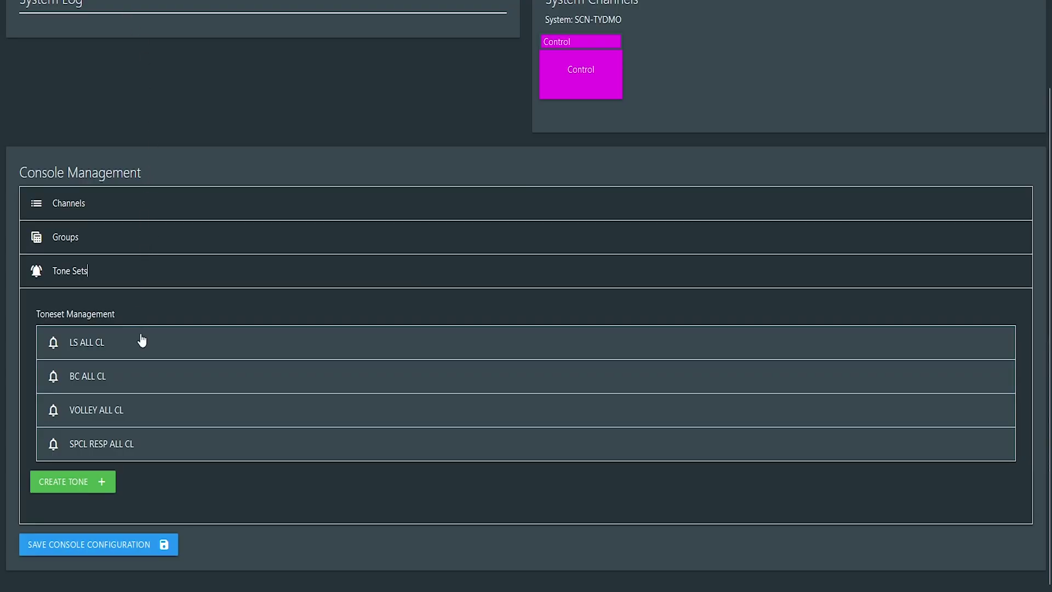
Step: Find tone 112's frequency, 368.5 Hz, in Reed Group 1 of the Quick Call table
click(157, 350)
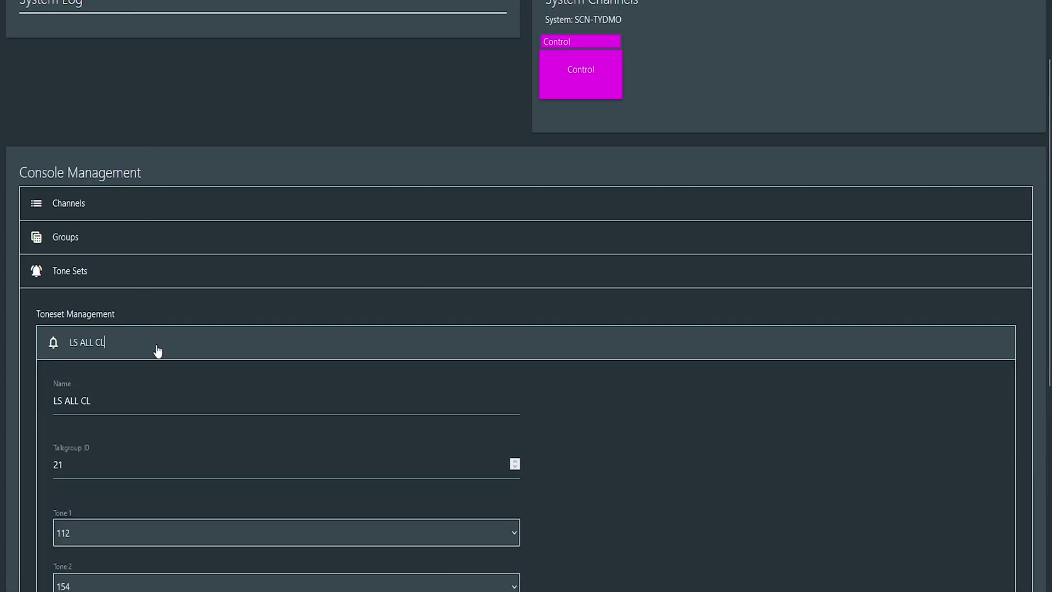
scroll(157, 351, down, 3)
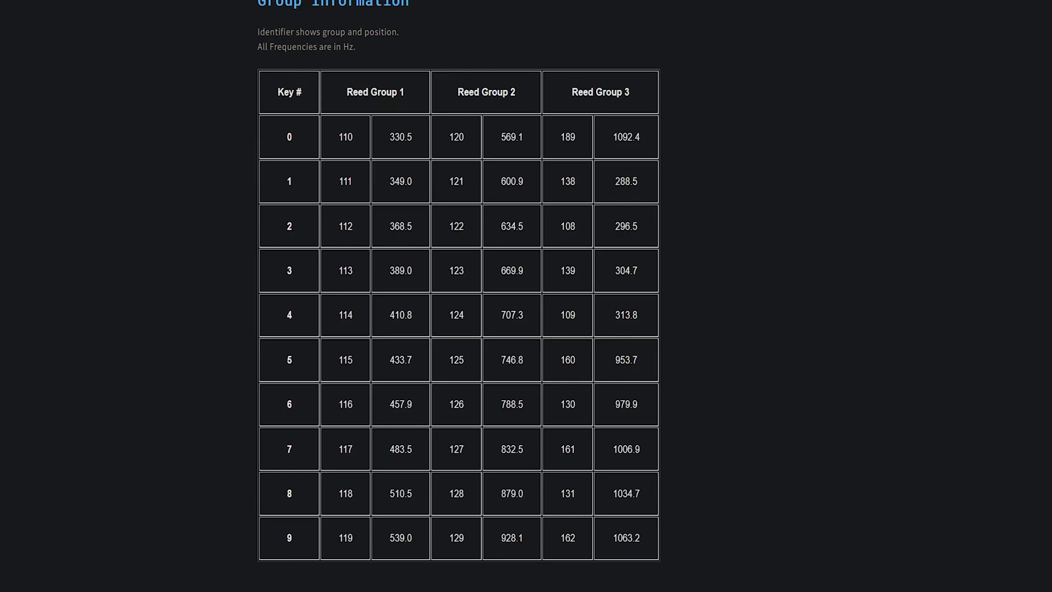
mouse_move(390, 230)
mouse_down()
mouse_move(417, 224)
mouse_move(384, 233)
mouse_up()
click(390, 226)
mouse_move(390, 227)
mouse_down()
mouse_move(431, 239)
mouse_move(409, 226)
mouse_up()
click(421, 237)
click(391, 226)
click(351, 224)
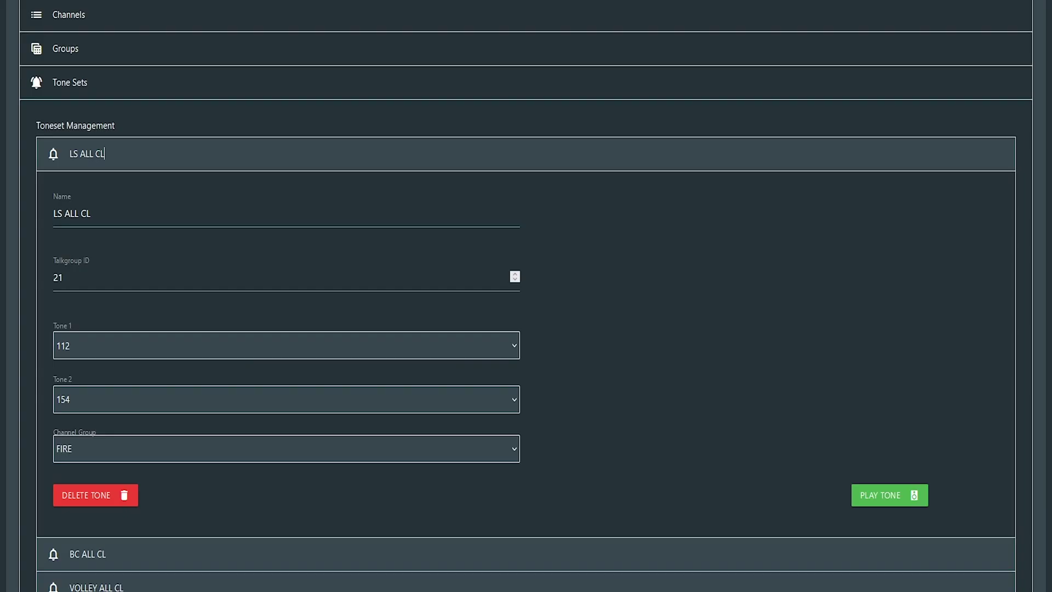
triple_click(94, 212)
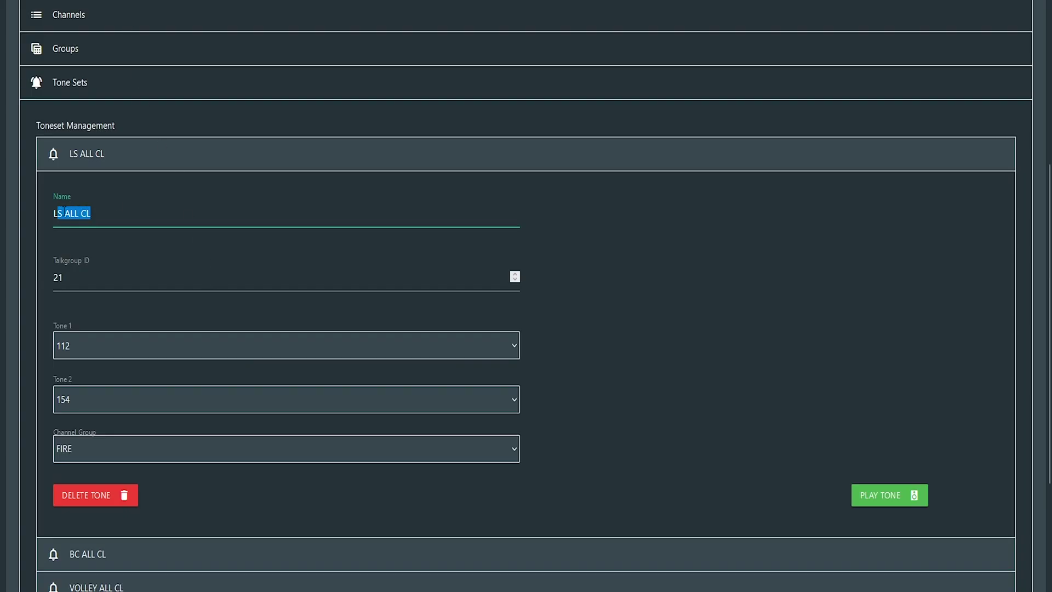
click(78, 212)
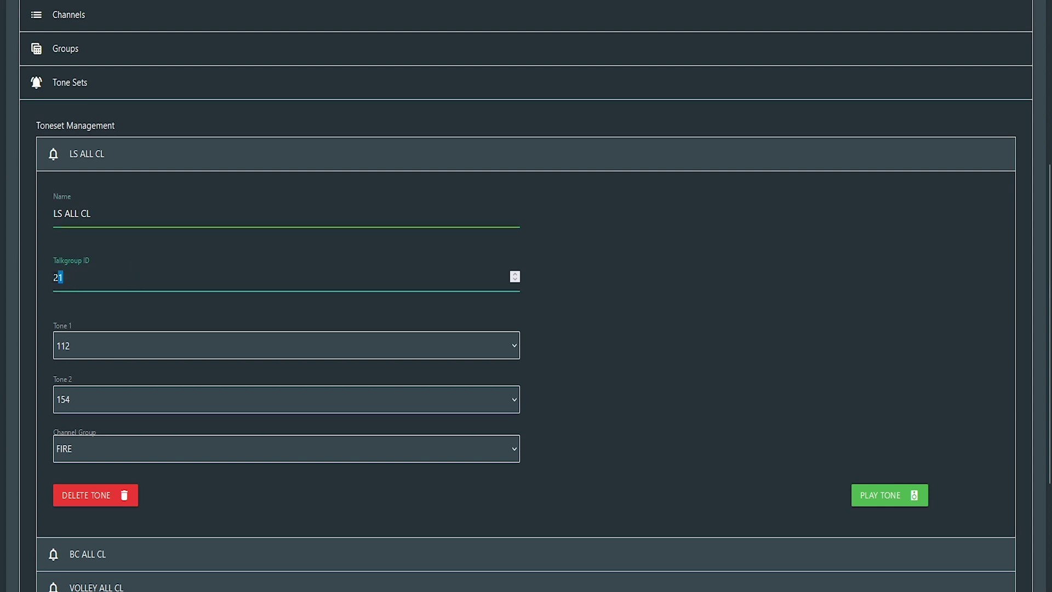
double_click(67, 273)
double_click(74, 273)
click(90, 346)
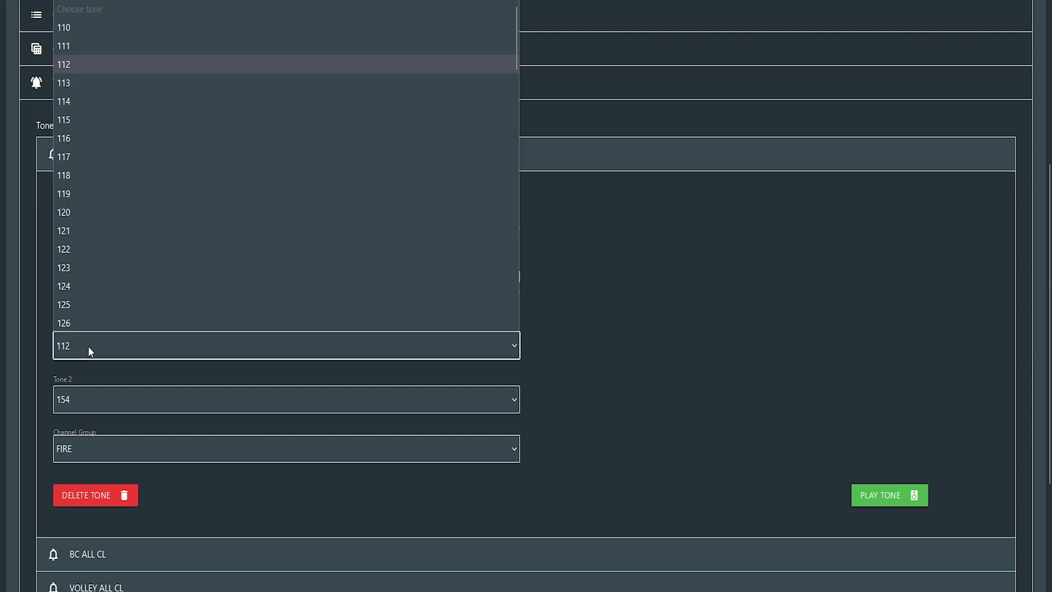
click(89, 65)
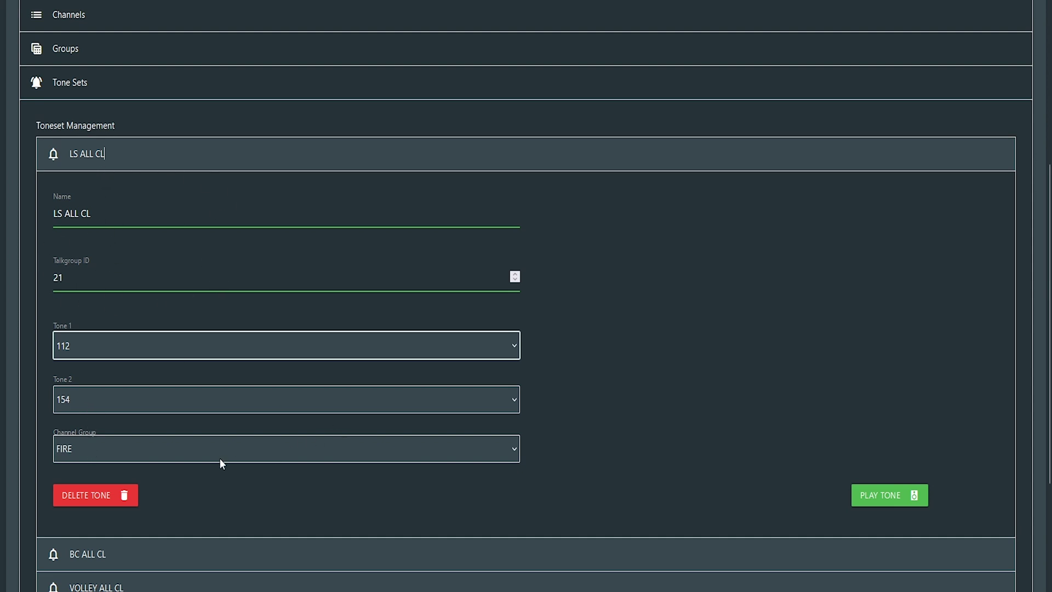
double_click(88, 277)
click(88, 276)
double_click(88, 276)
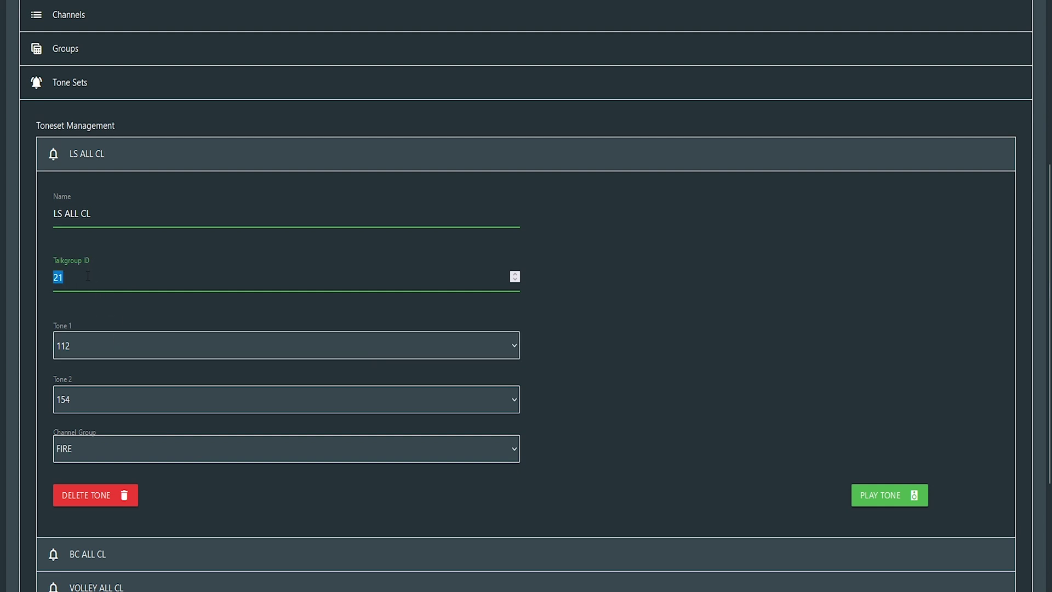
key(Right)
Step: Set LS ALL CL to Tone 1 125 and Tone 2 162, then play the tone pair
click(195, 345)
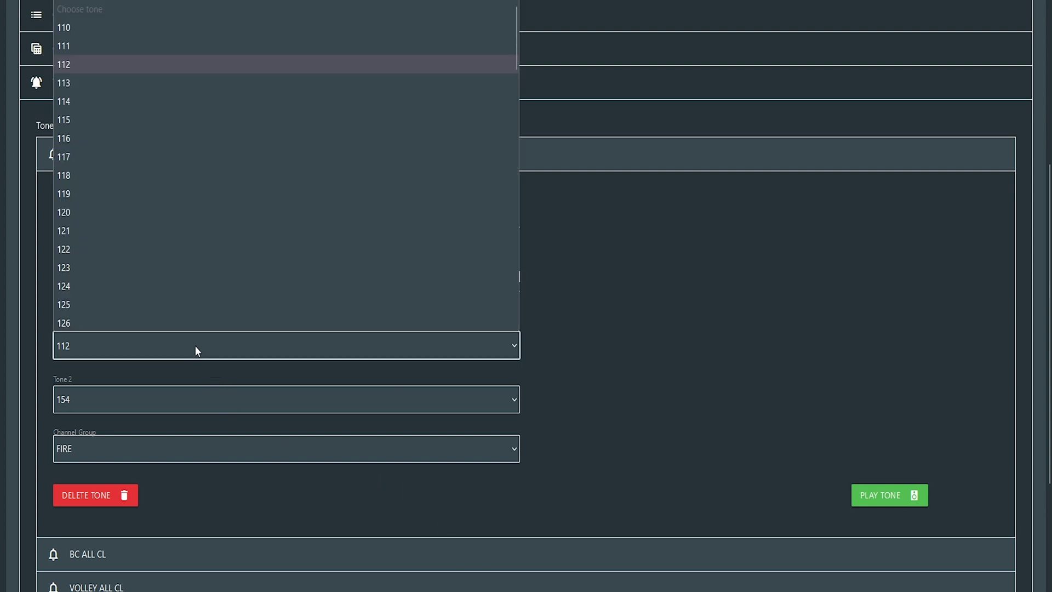
click(170, 297)
click(167, 403)
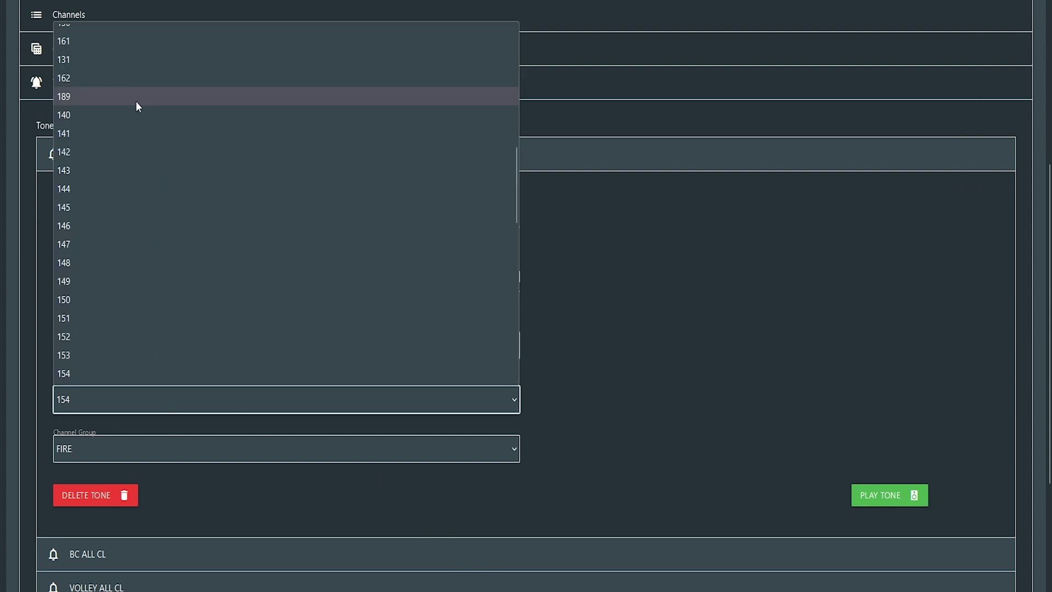
click(133, 76)
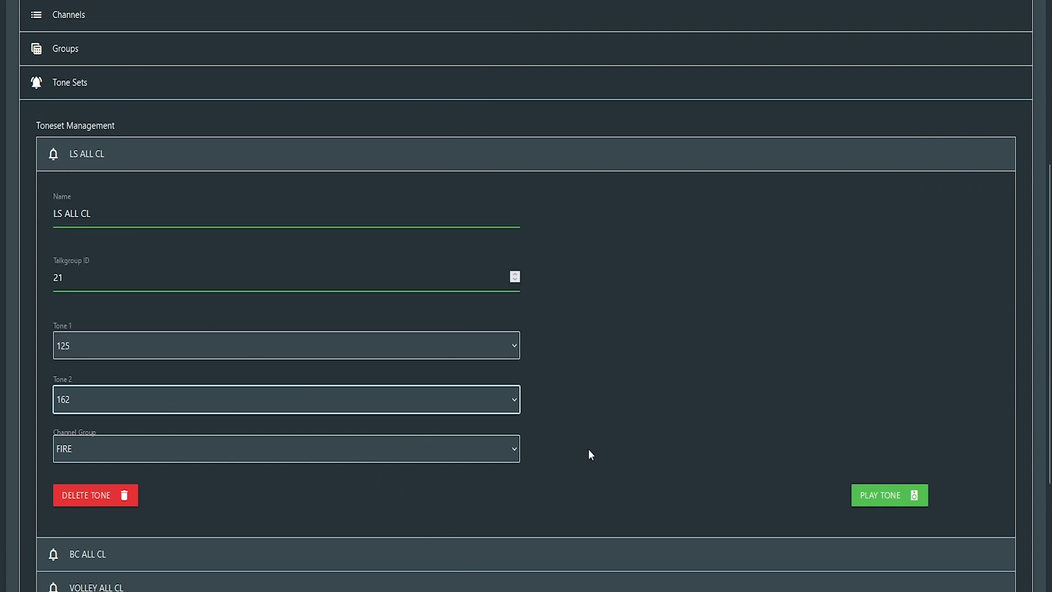
click(878, 499)
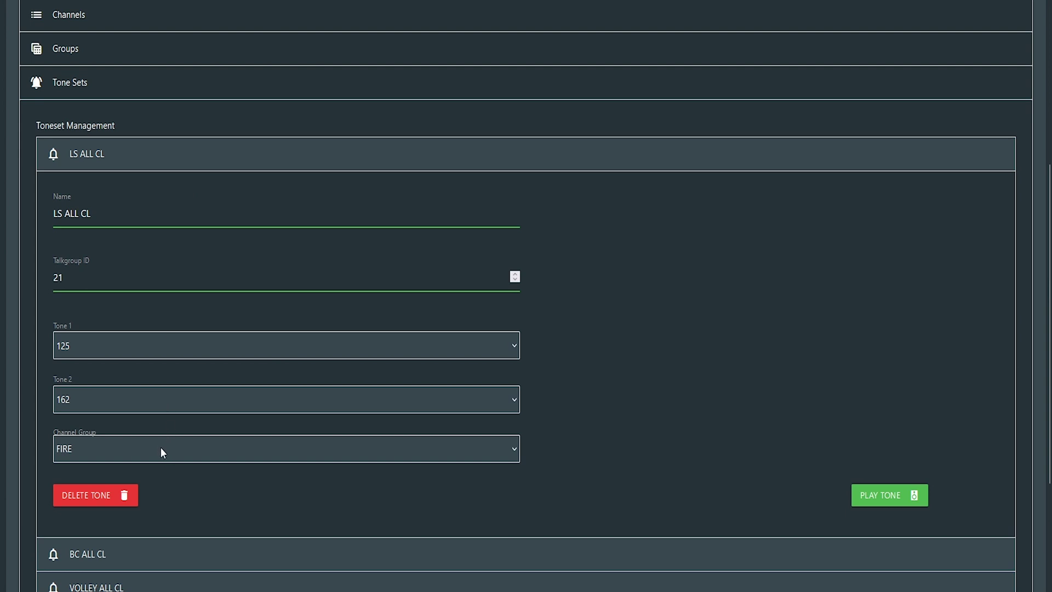
Step: Collapse LS ALL CL, save the console configuration, and acknowledge the Configuration Saved notice
click(142, 158)
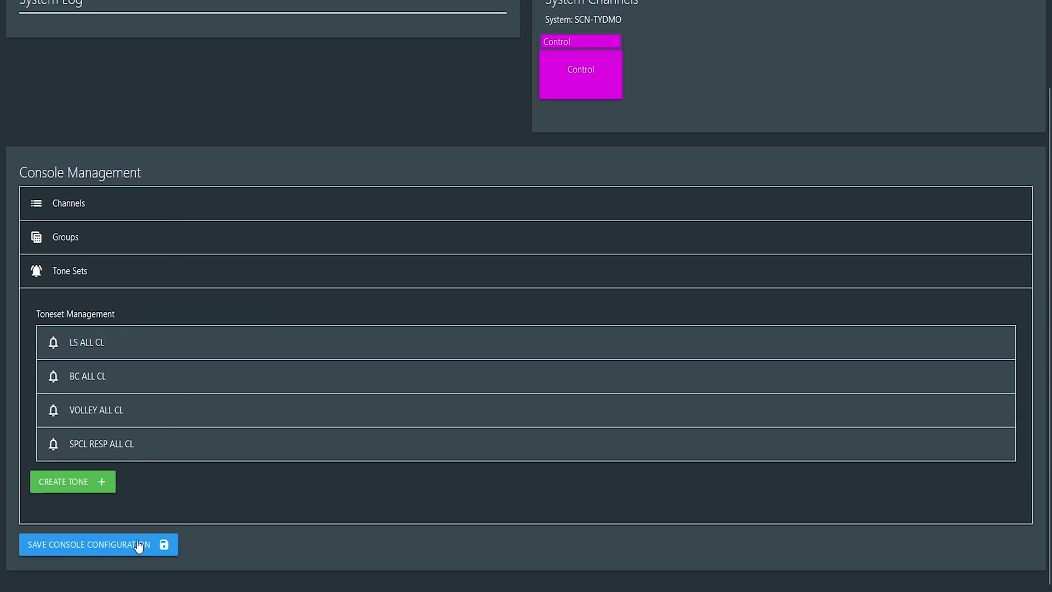
click(96, 547)
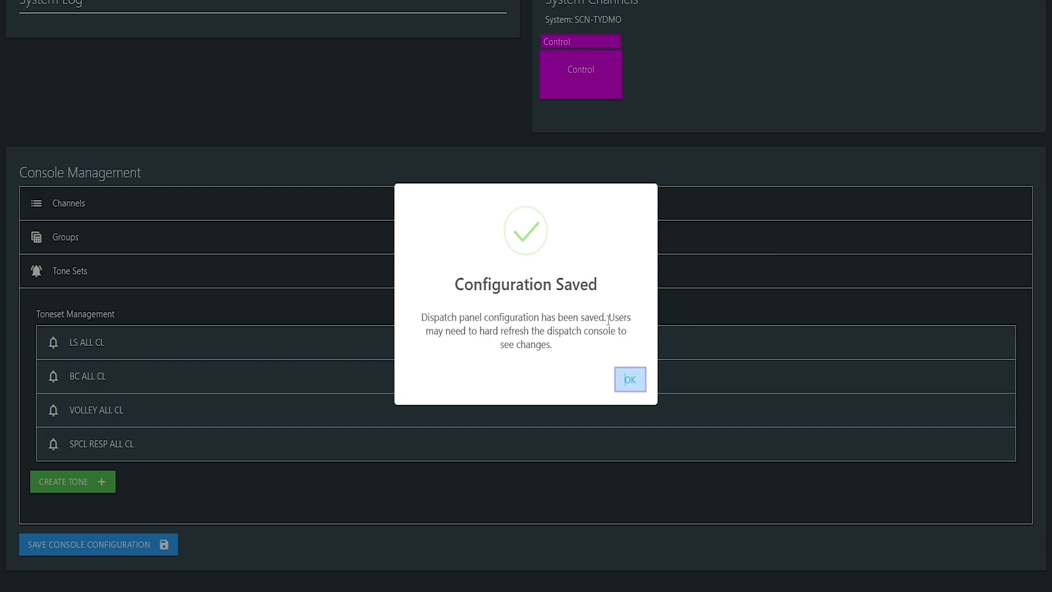
drag(607, 318, 606, 345)
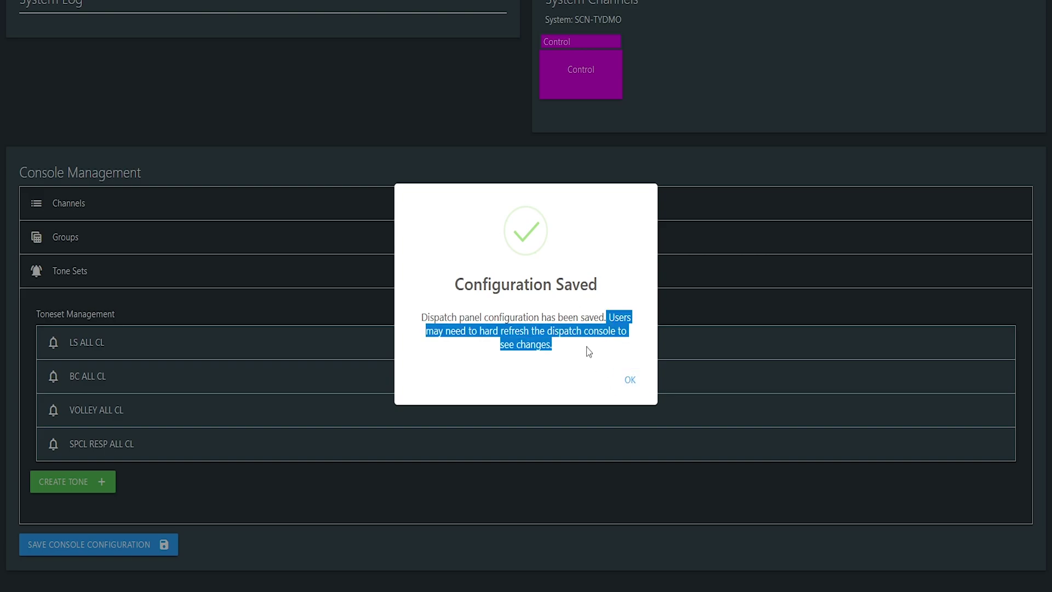
click(628, 380)
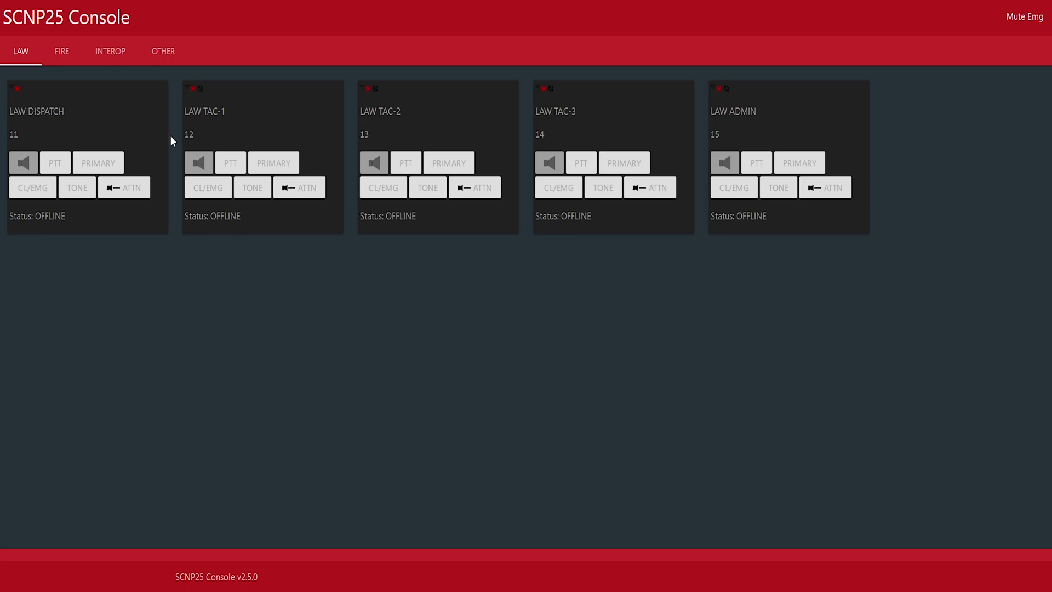
Step: Show the FIRE group in SCNP25 Console and transmit the LS ALL CL tone once
click(59, 47)
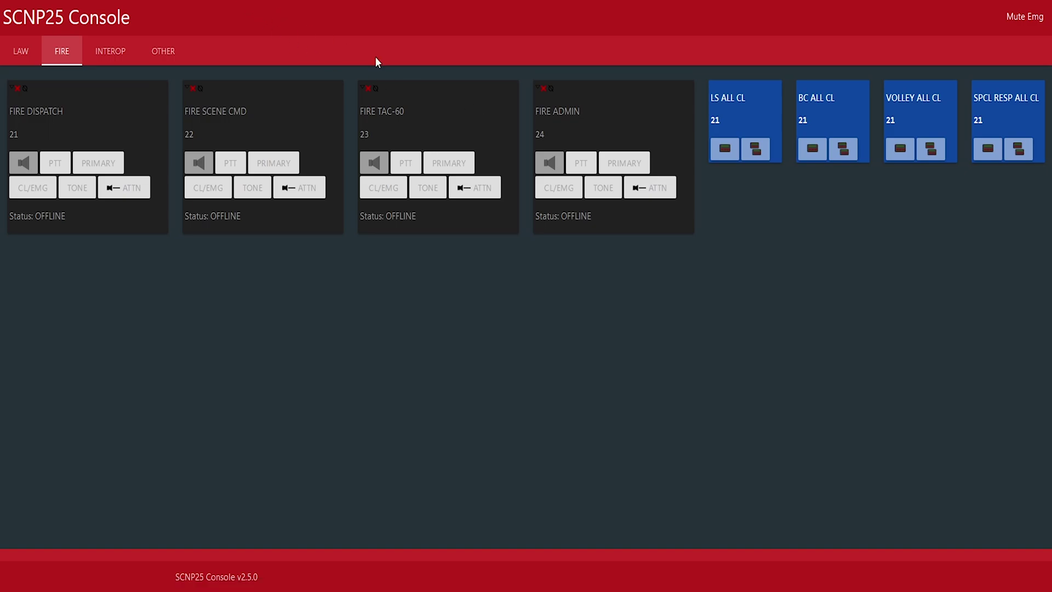
click(755, 153)
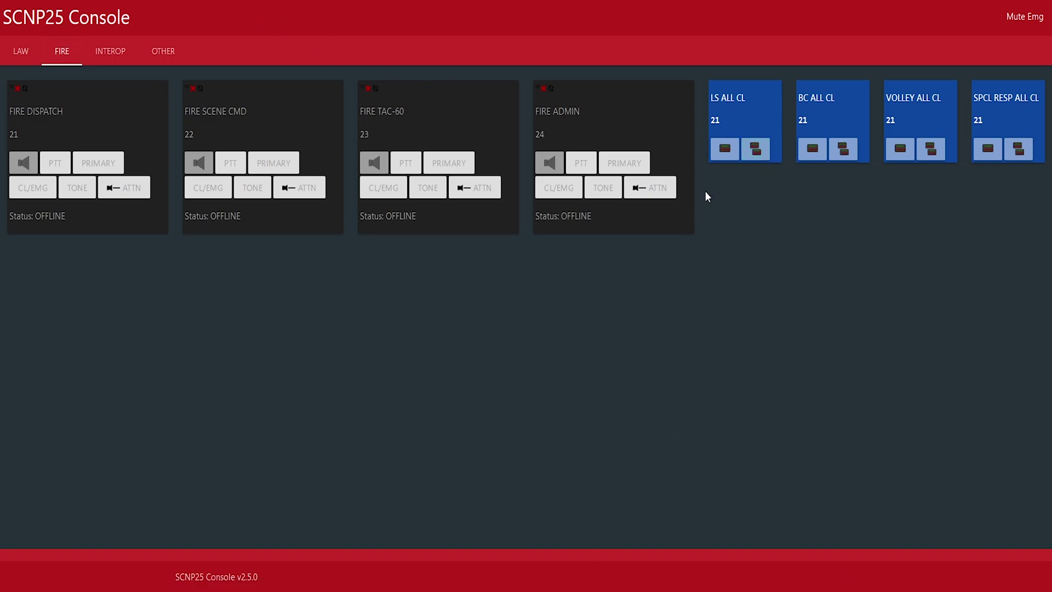
click(730, 149)
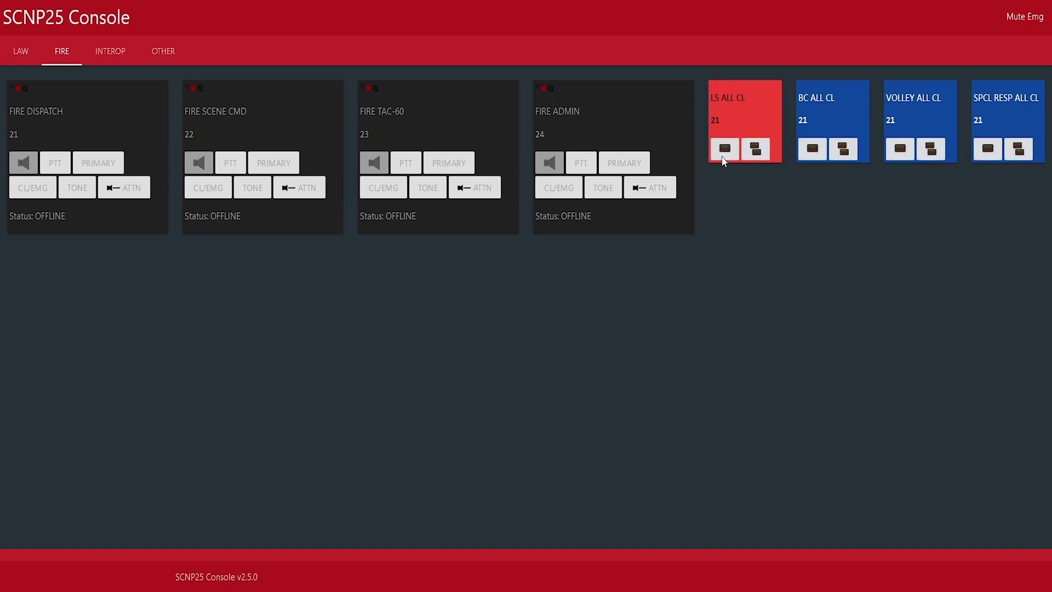
click(724, 159)
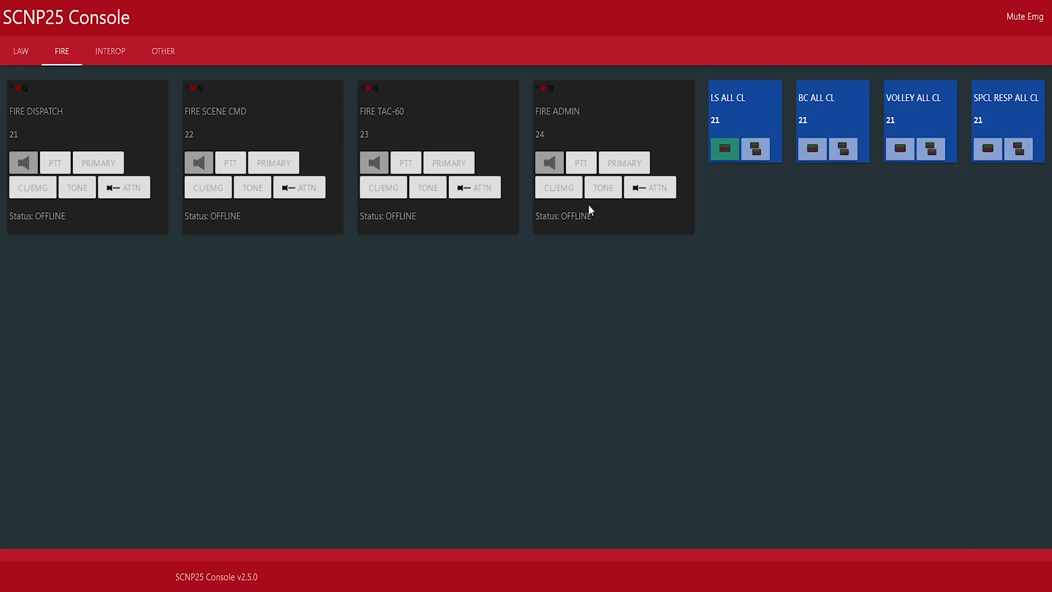